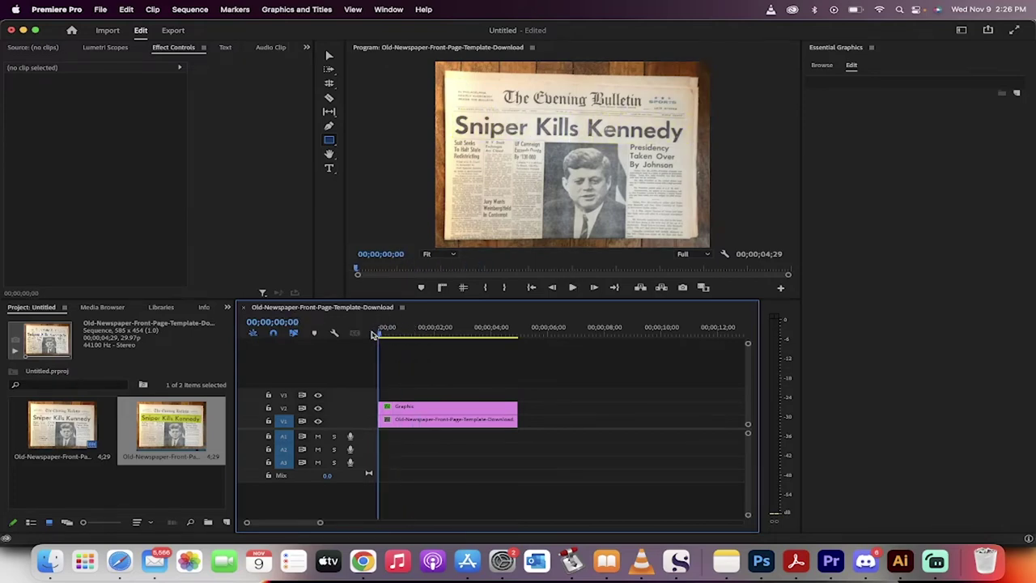
Step: Preview the finished highlight, then delete the old highlighter Graphic clip from V2
key(space)
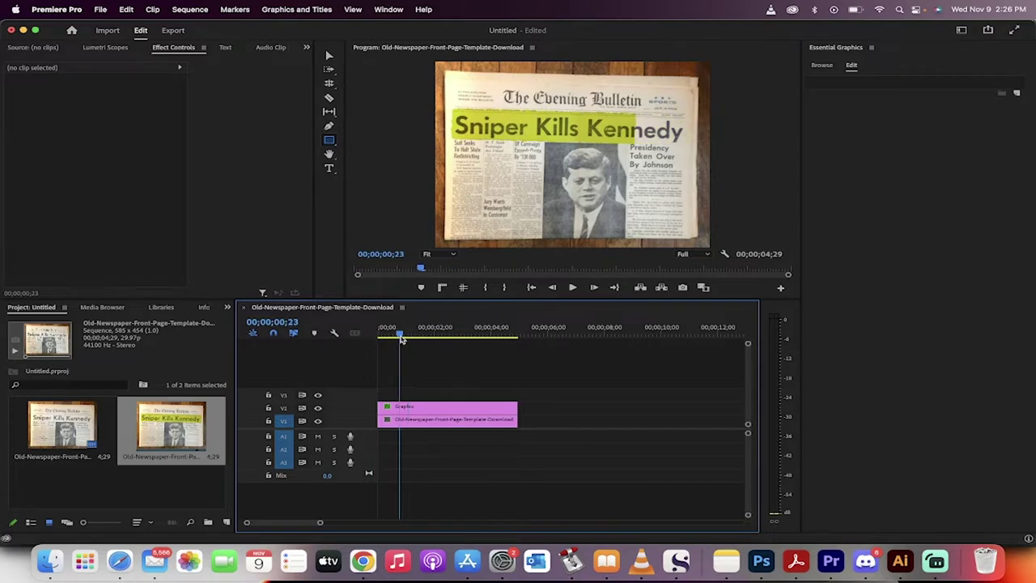
click(372, 329)
click(329, 55)
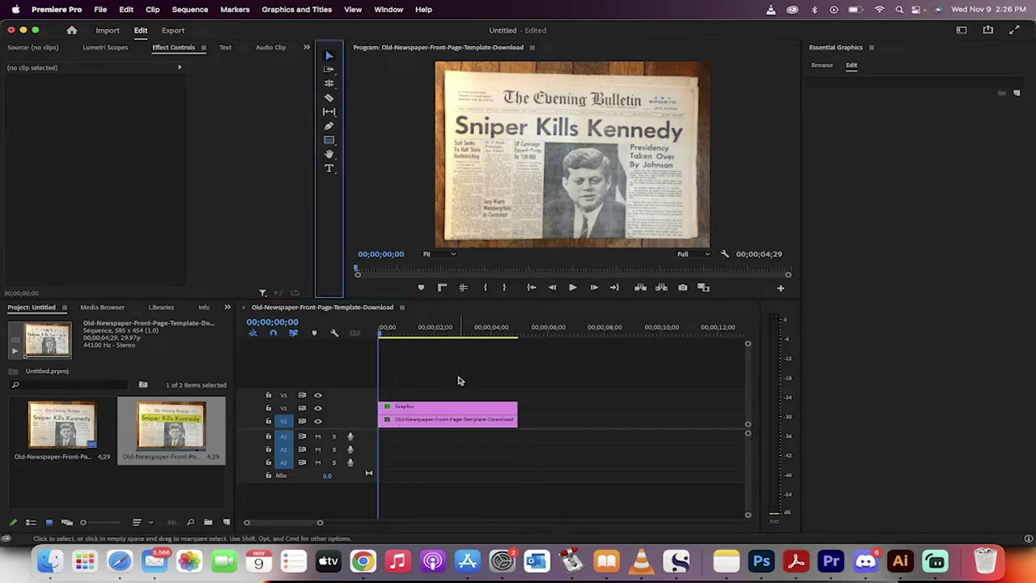
click(445, 407)
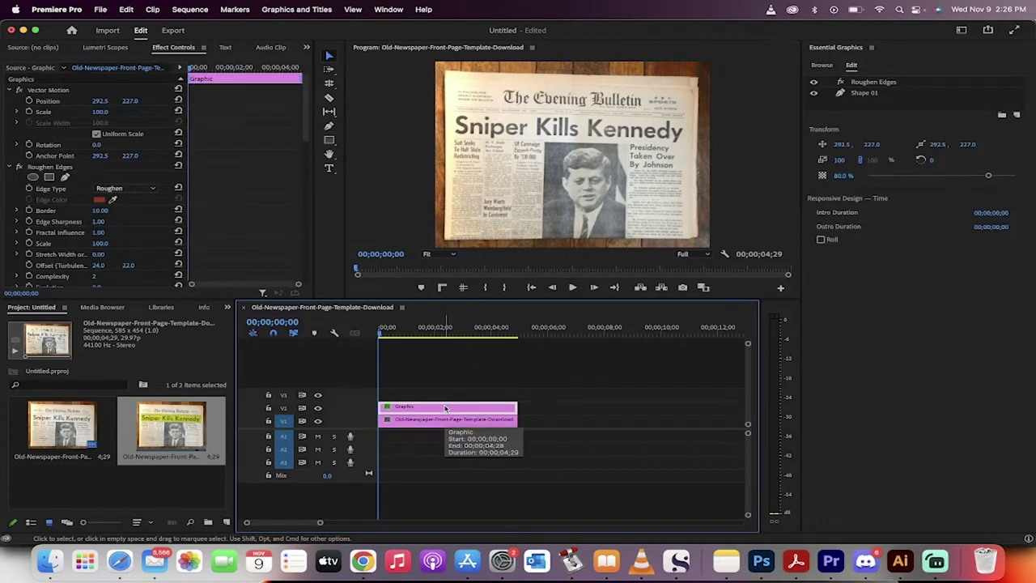
key(Delete)
key(shift+1)
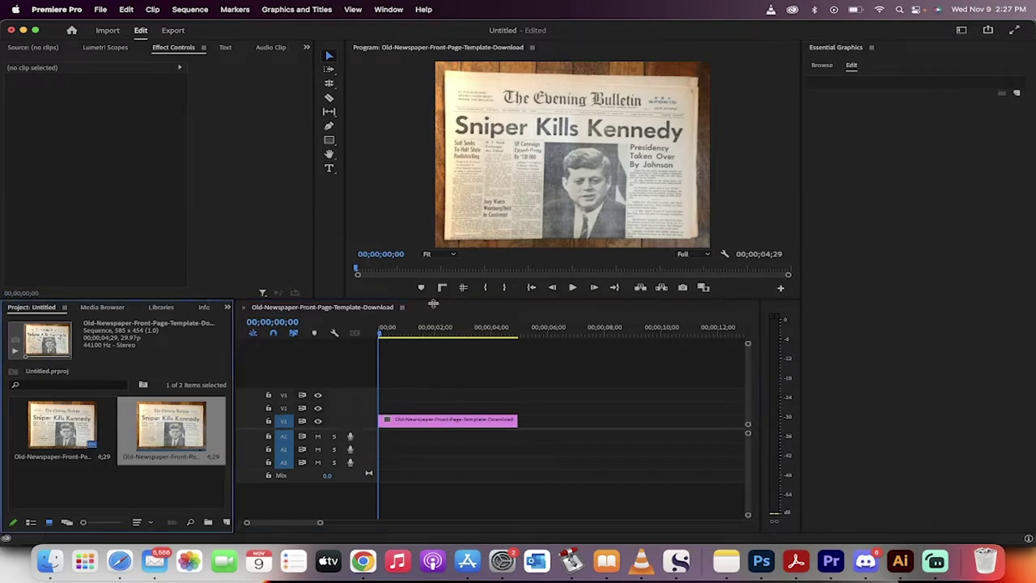
key(shift+3)
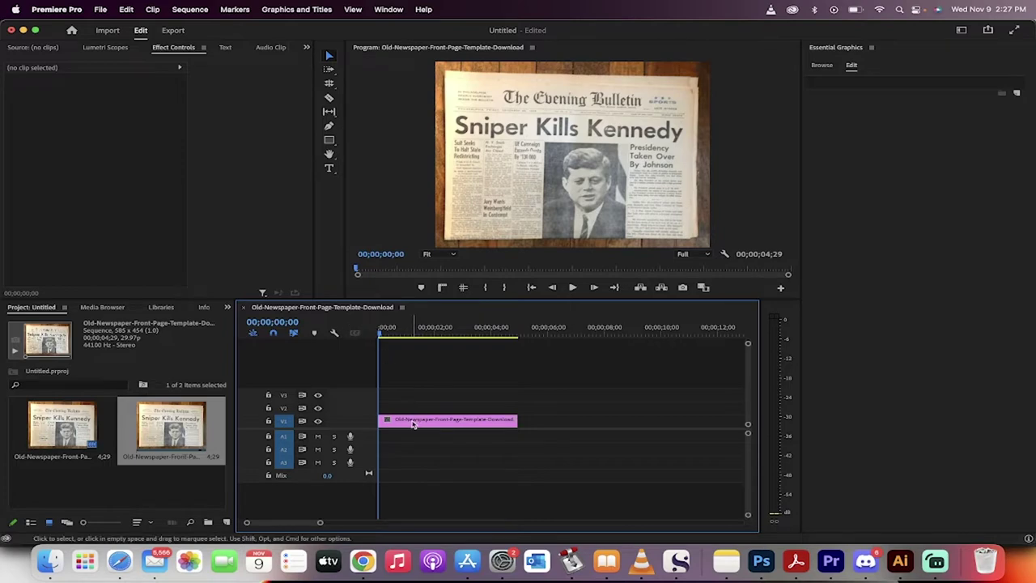
Step: Draw a yellow-green rectangle across the headline with the Rectangle tool
click(329, 141)
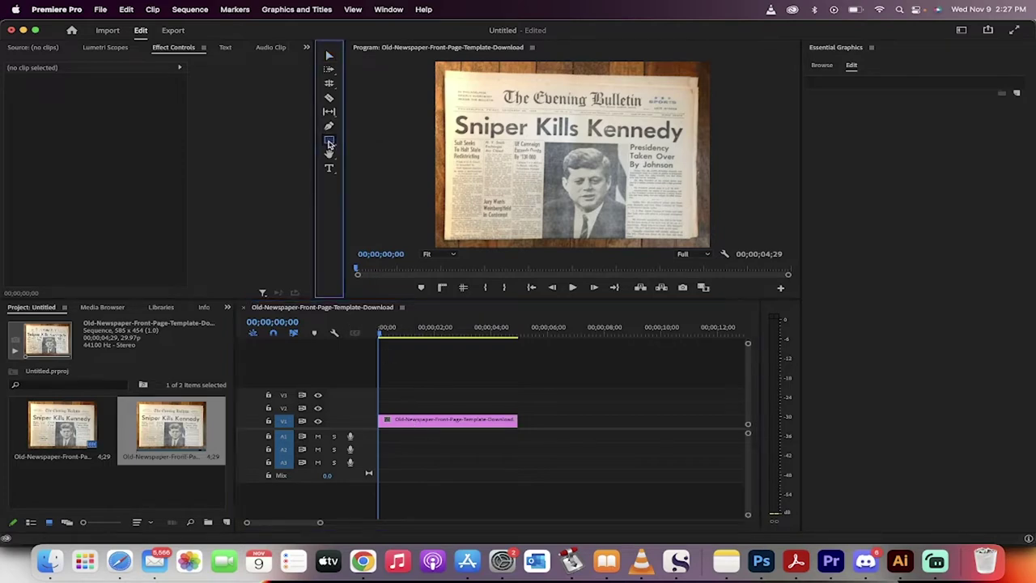
click(371, 139)
drag(453, 110, 687, 143)
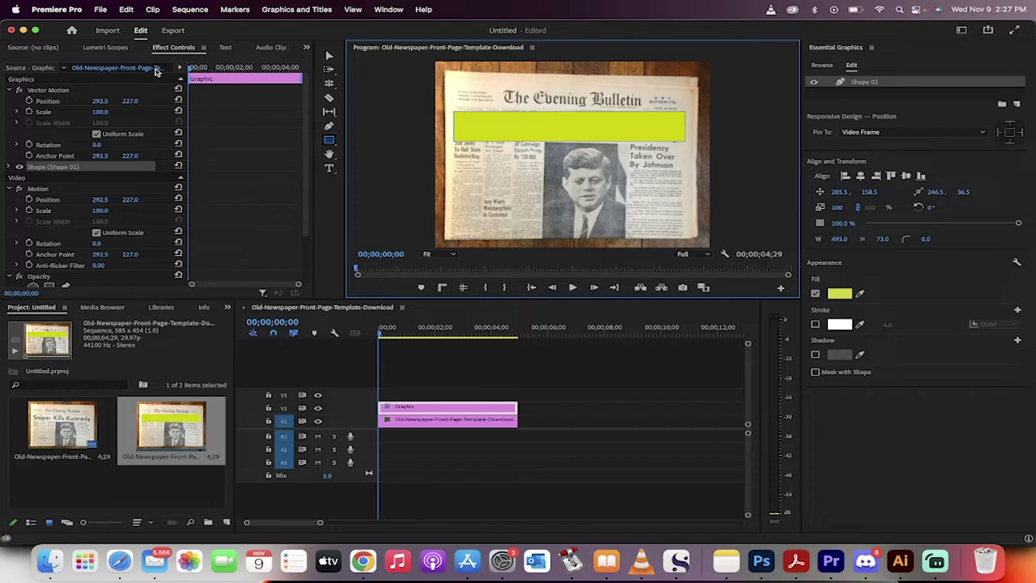
Step: Set the rectangle's Rotation to 2°
click(12, 167)
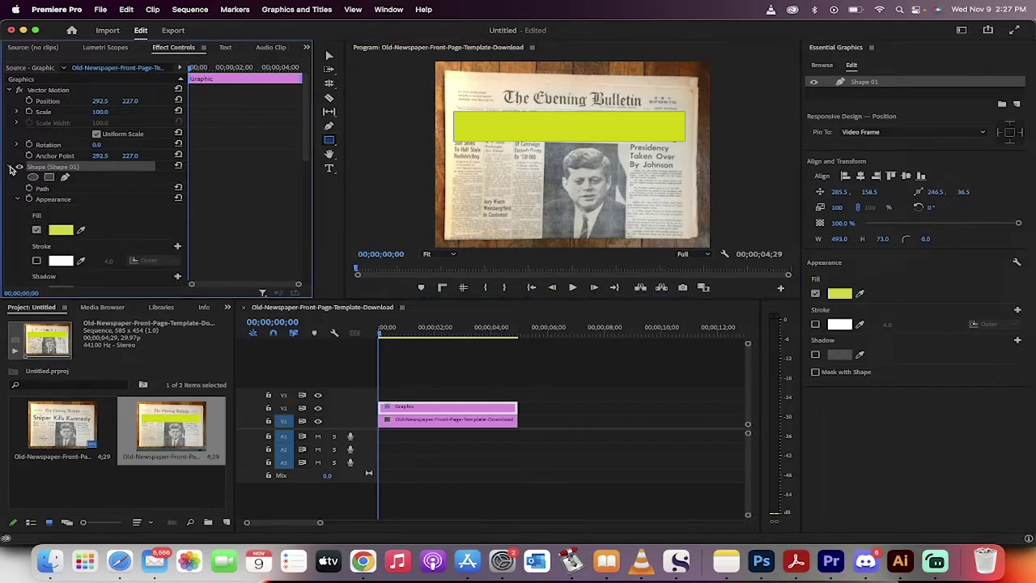
scroll(55, 170, down, 5)
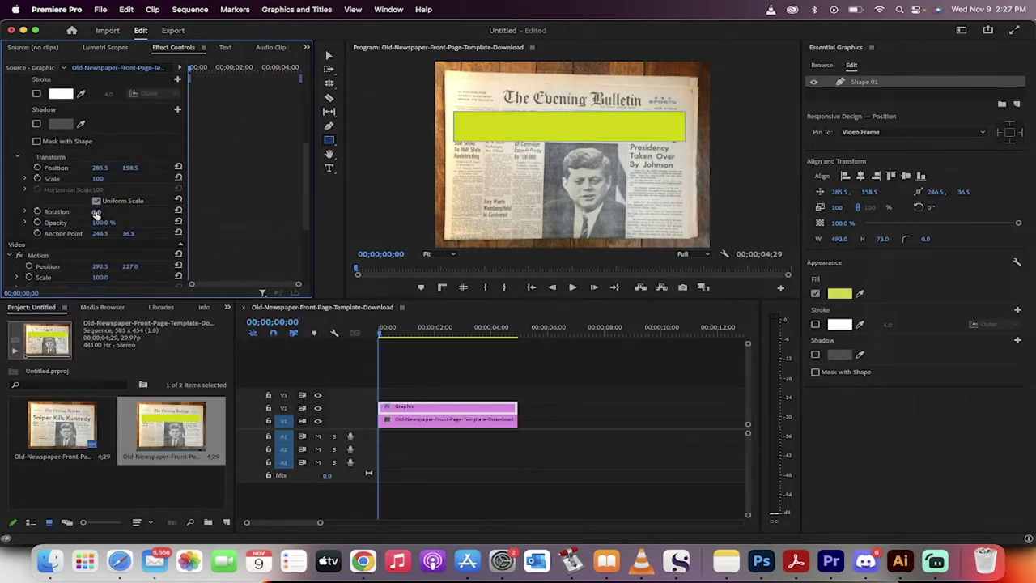
mouse_move(95, 212)
mouse_down()
mouse_move(81, 213)
mouse_move(101, 213)
mouse_up()
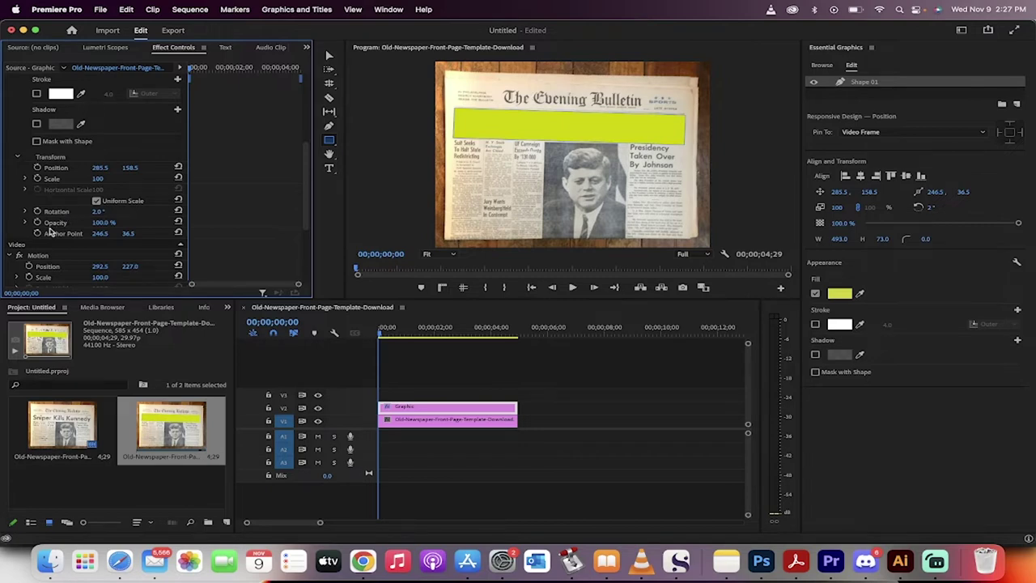
scroll(50, 233, up, 6)
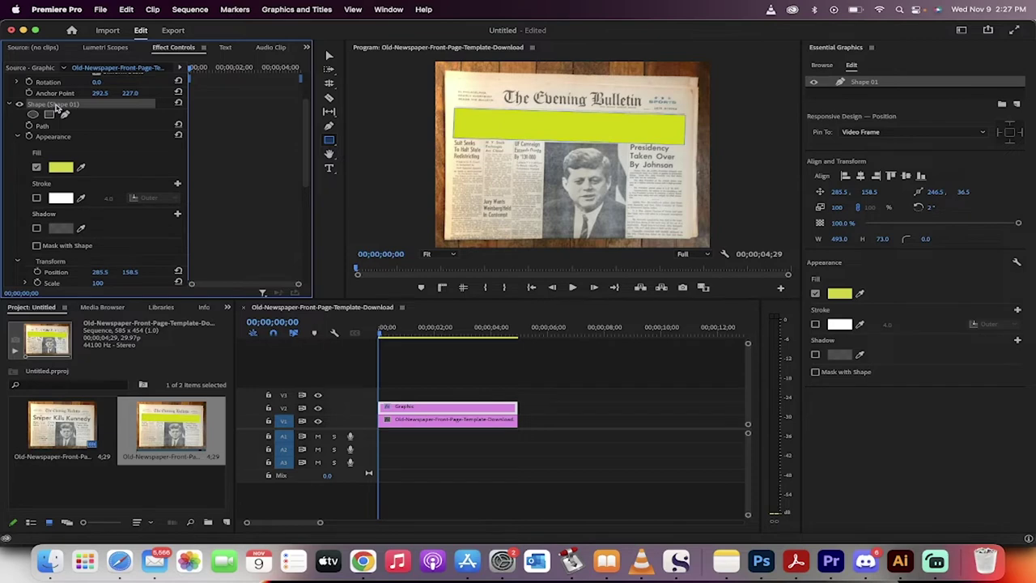
Step: Confirm the bar's fill colour and set its Opacity blend mode to Multiply
click(63, 167)
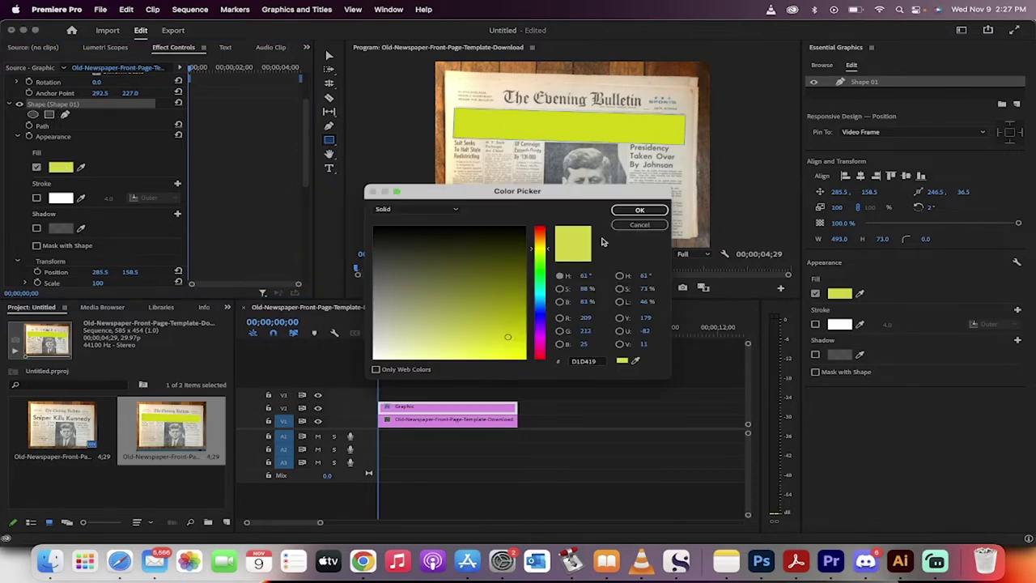
click(637, 214)
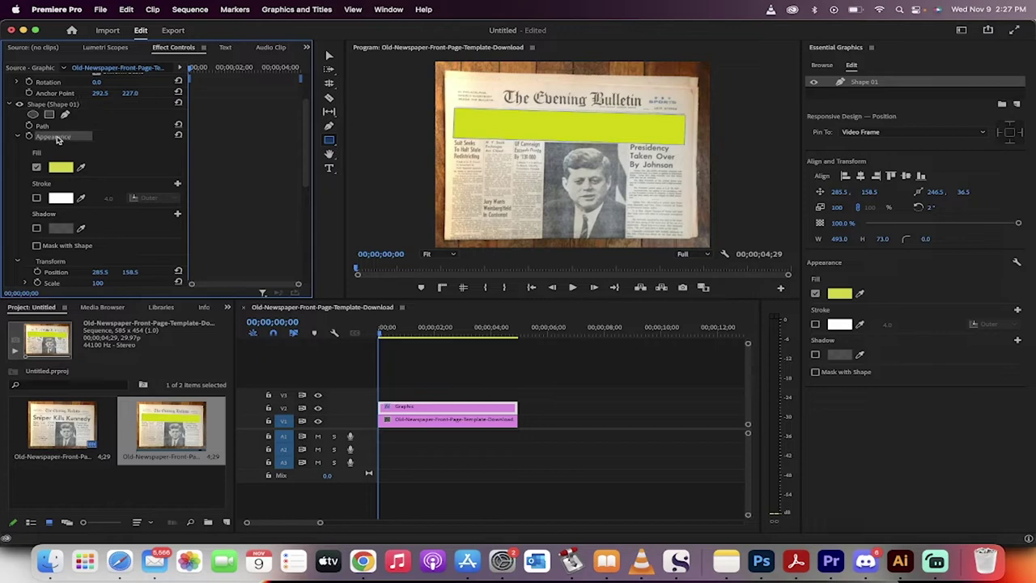
scroll(57, 161, down, 5)
scroll(55, 186, down, 5)
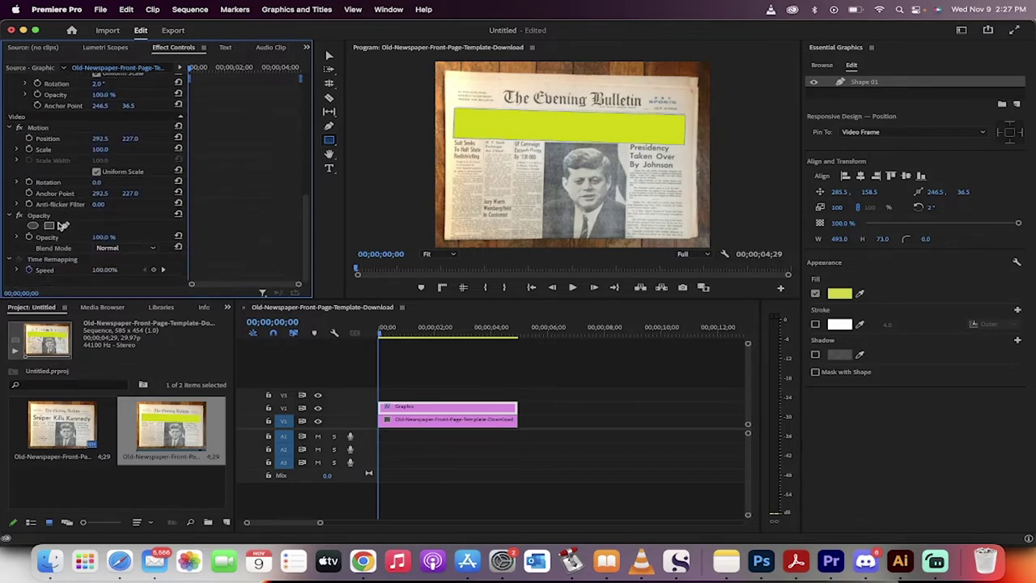
click(57, 248)
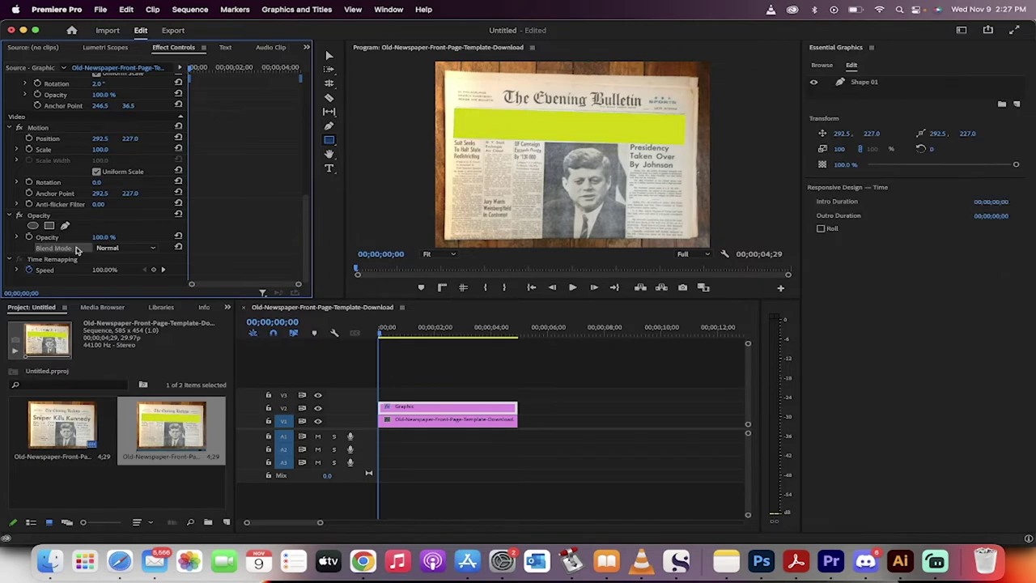
click(136, 251)
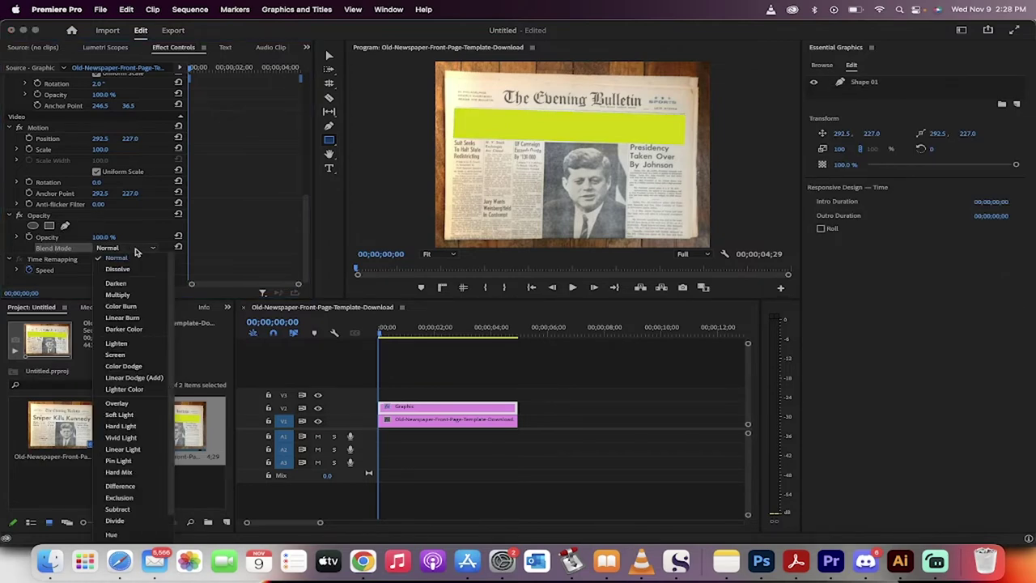
click(118, 295)
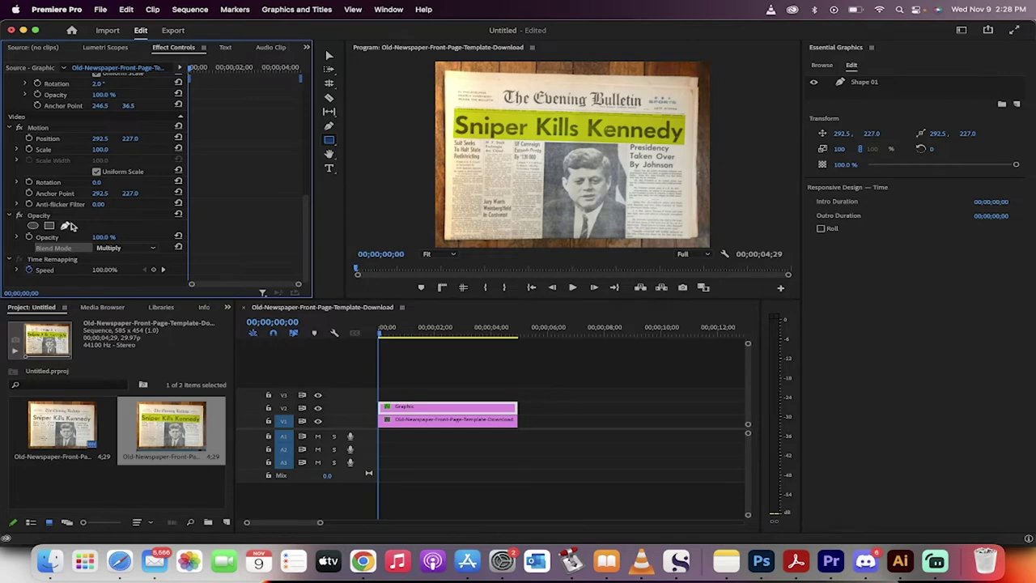
Step: Drag the Shape 01 anchor point to the bar's left edge (1.1, 37.4)
scroll(65, 179, up, 5)
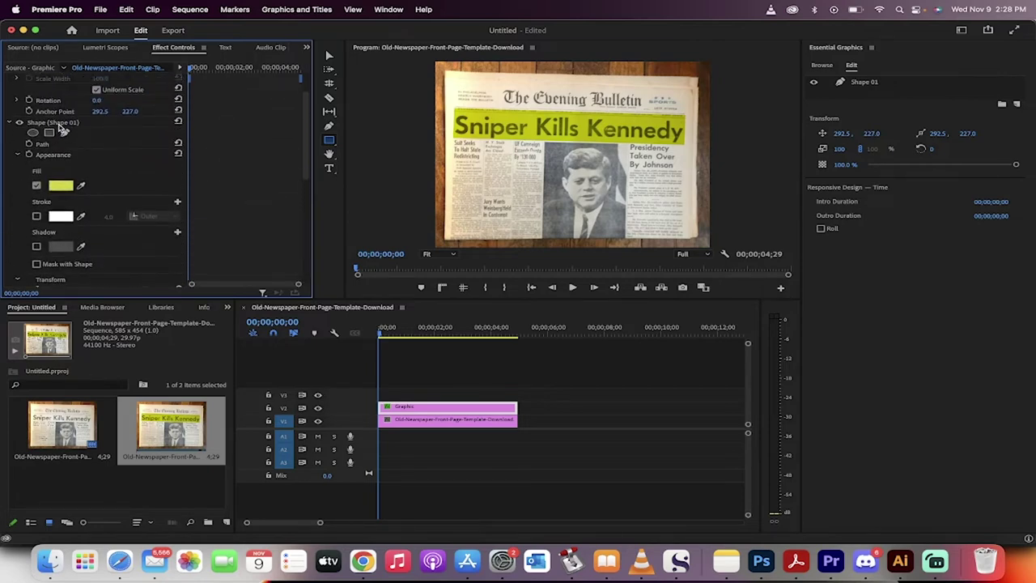
click(59, 125)
scroll(59, 130, down, 3)
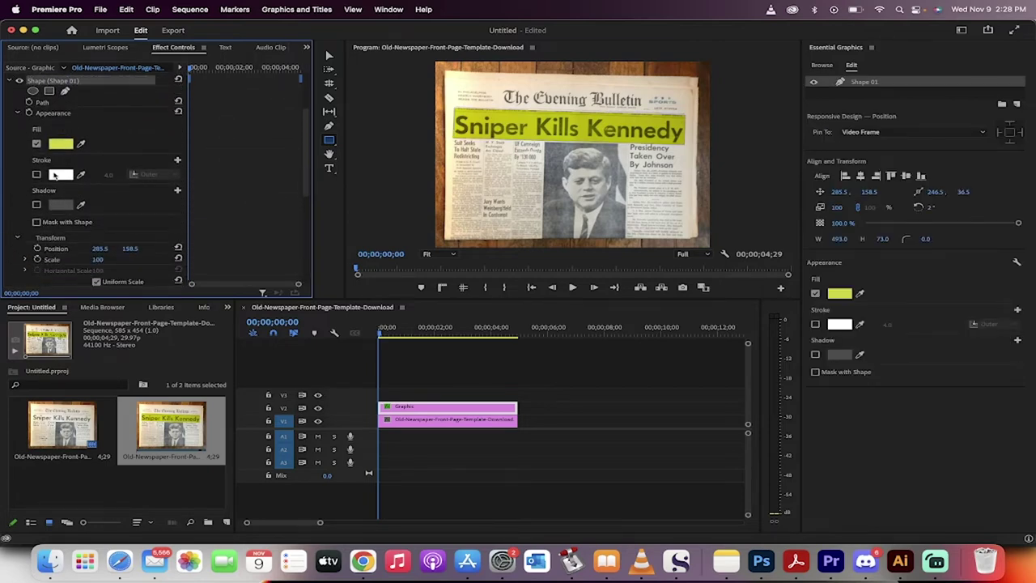
scroll(54, 174, down, 6)
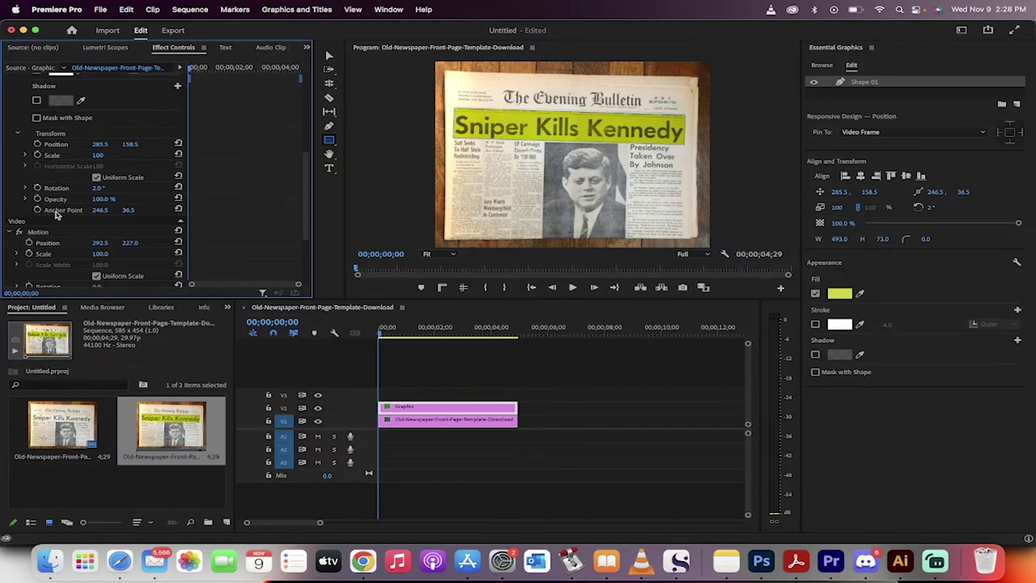
click(56, 211)
click(329, 55)
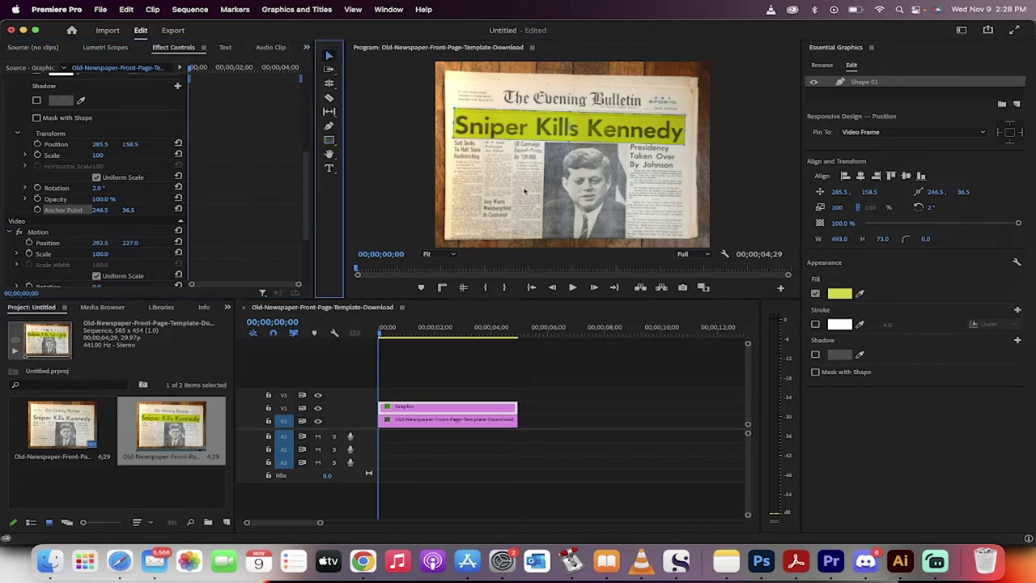
click(70, 211)
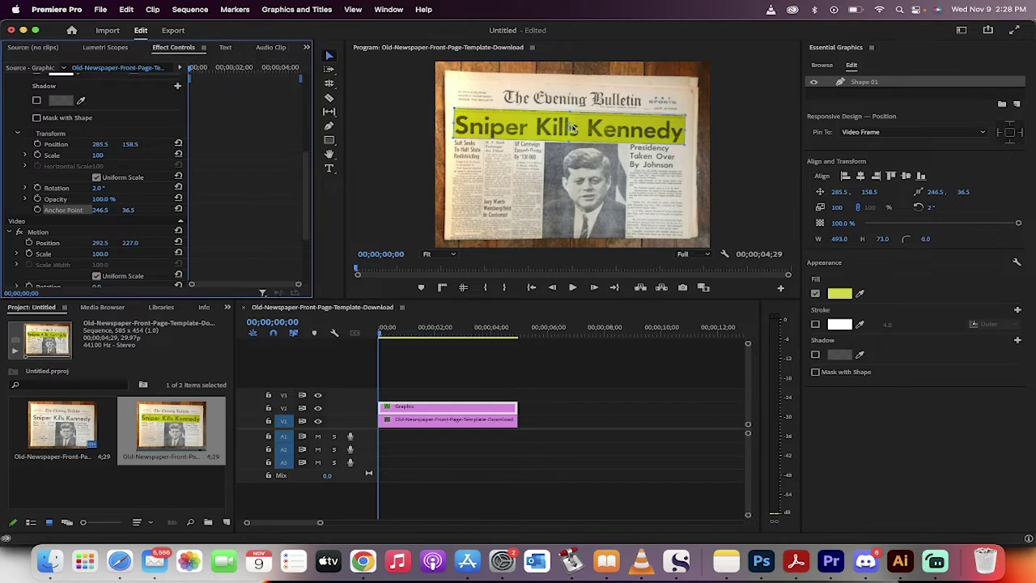
drag(571, 129, 461, 129)
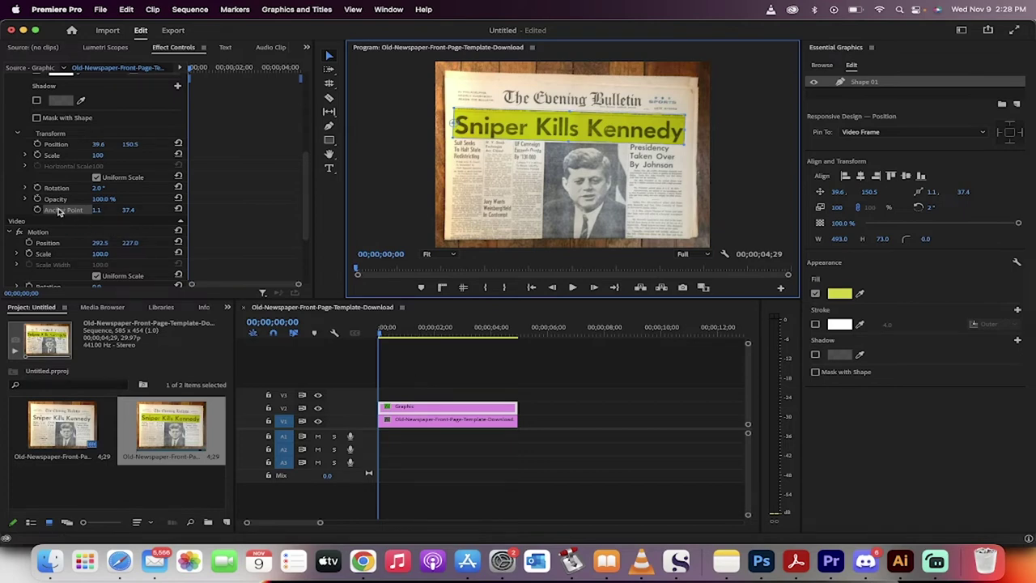
Step: Turn off Uniform Scale on the highlight's Scale property
click(52, 156)
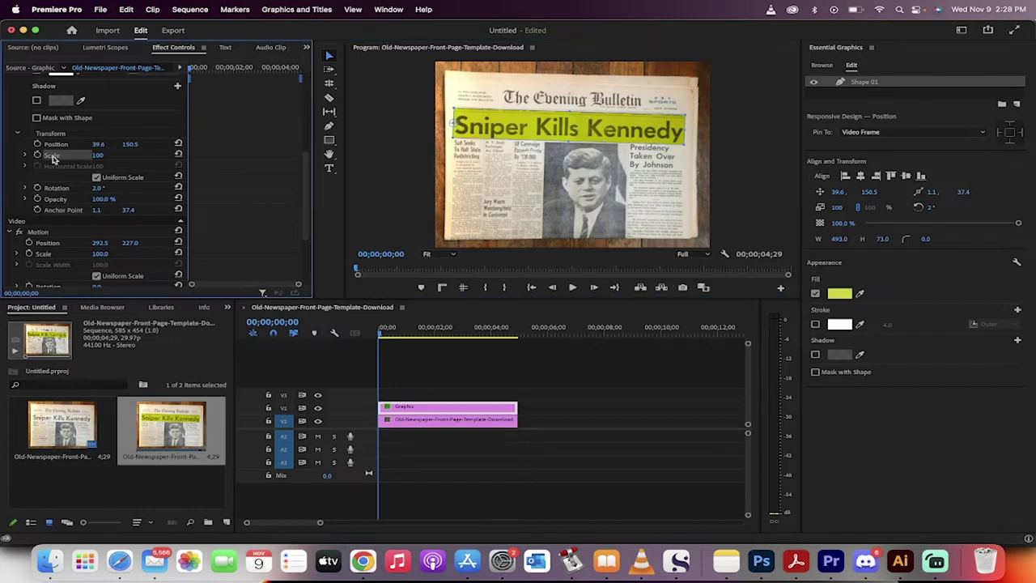
click(25, 156)
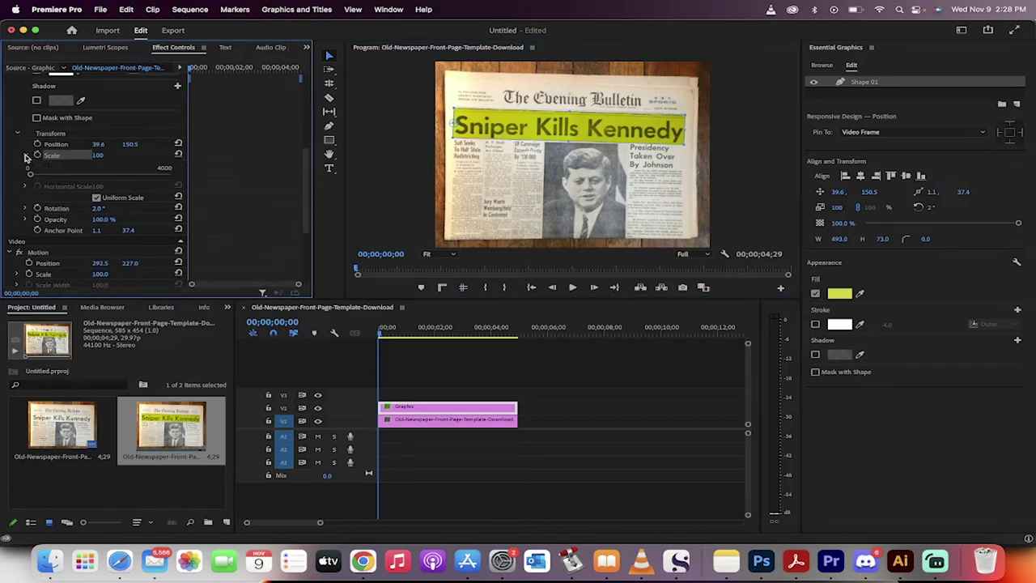
click(97, 198)
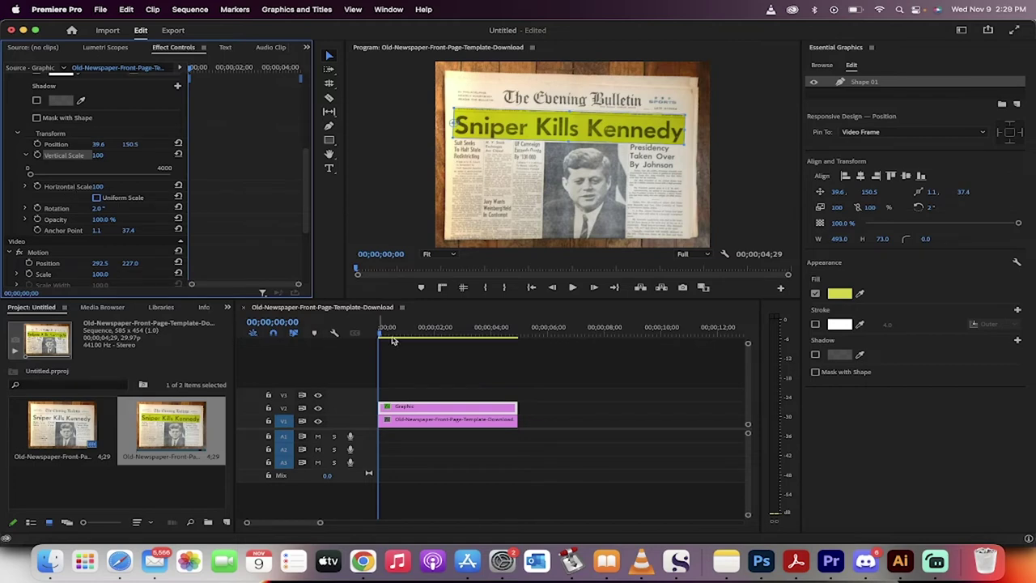
Step: Keyframe Horizontal Scale at 0 at the start and 101 at one second
click(38, 188)
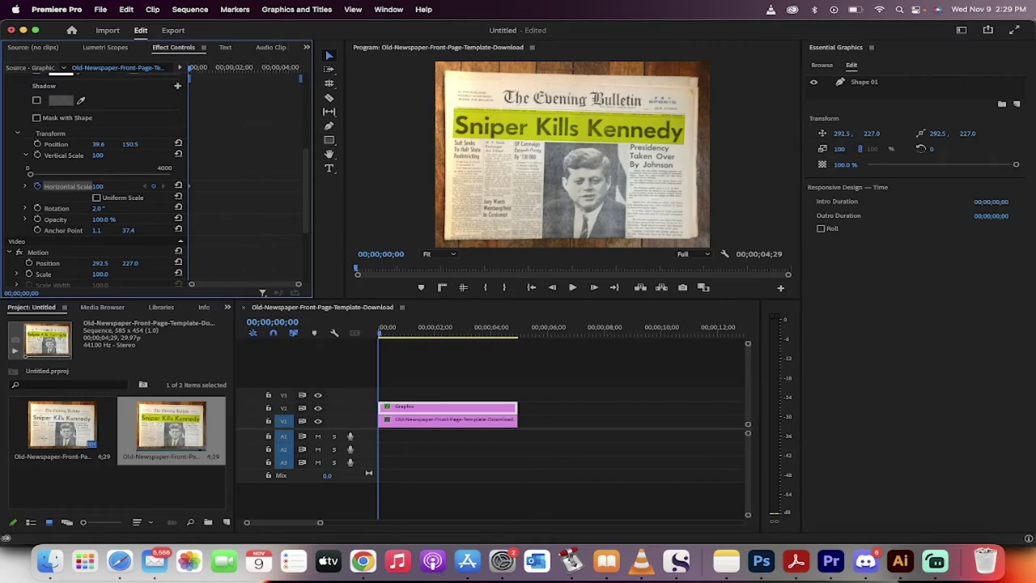
drag(97, 186, 56, 186)
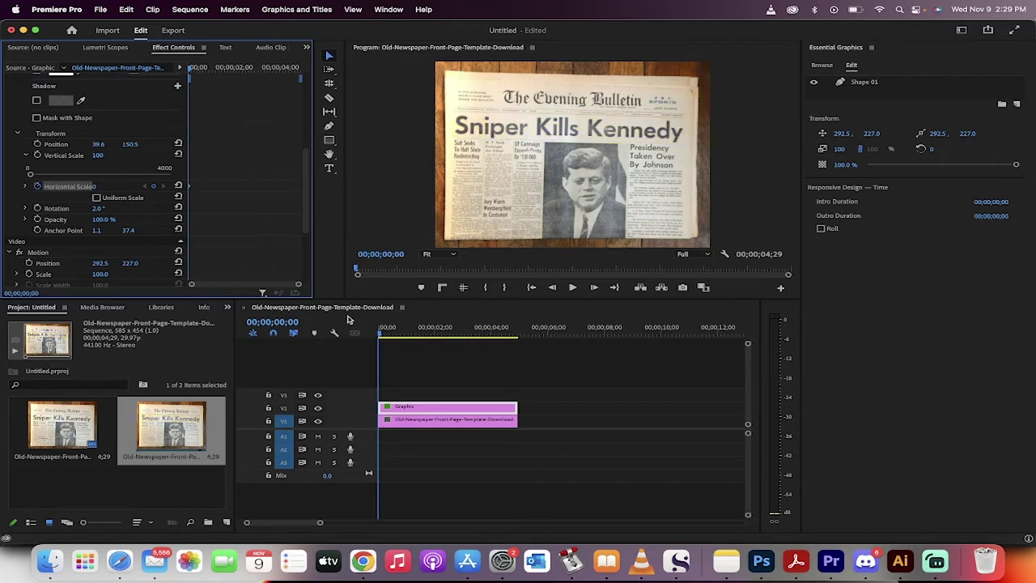
drag(378, 335, 407, 339)
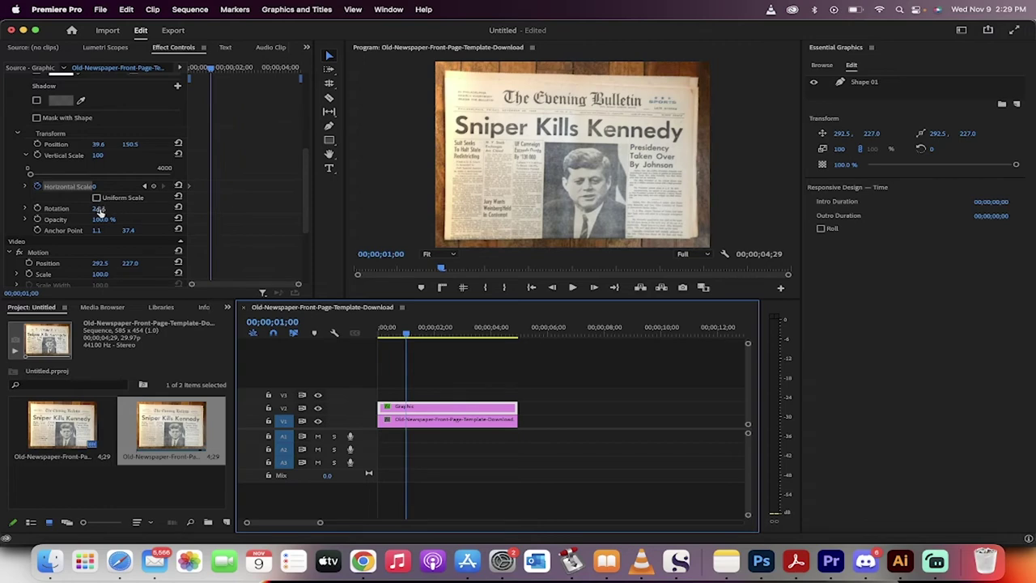
drag(97, 186, 160, 186)
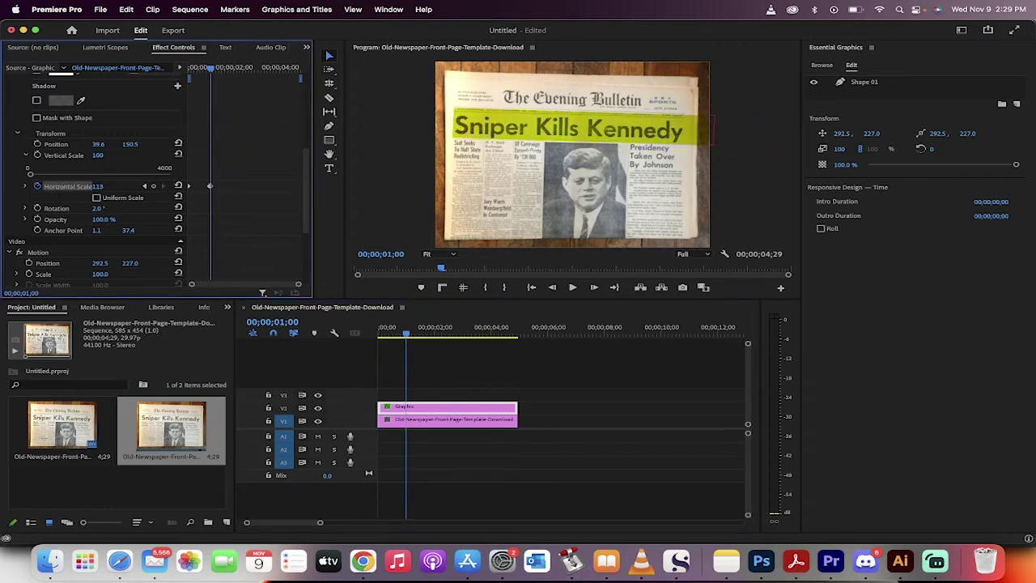
drag(97, 186, 87, 186)
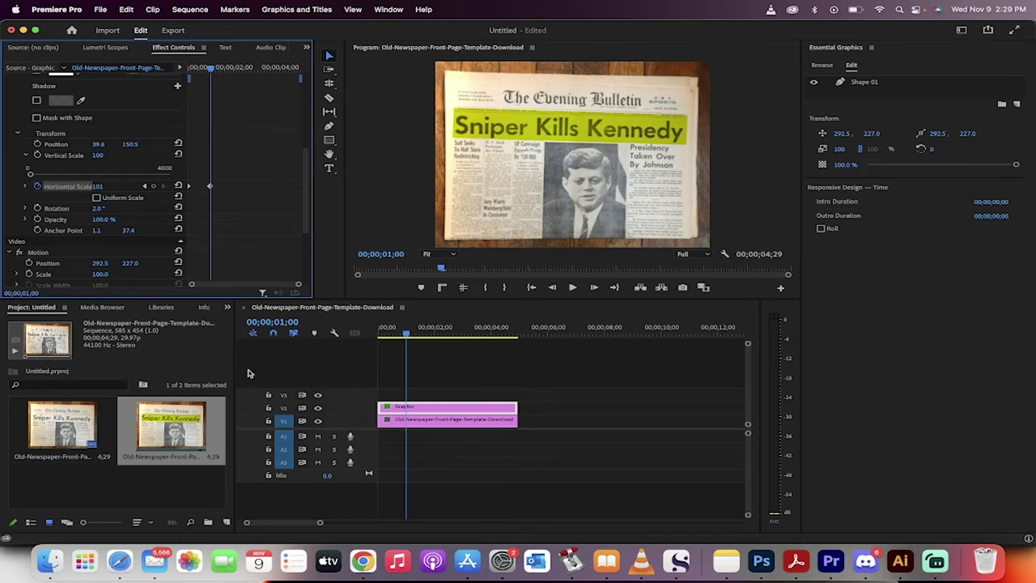
Step: Play the wipe-on animation from the start of the sequence
click(407, 348)
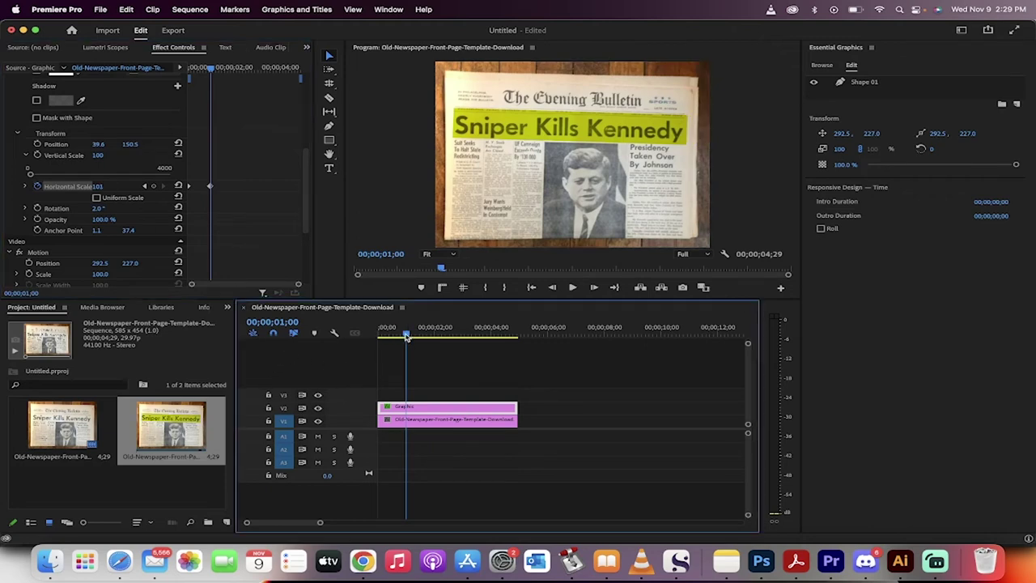
key(Home)
key(space)
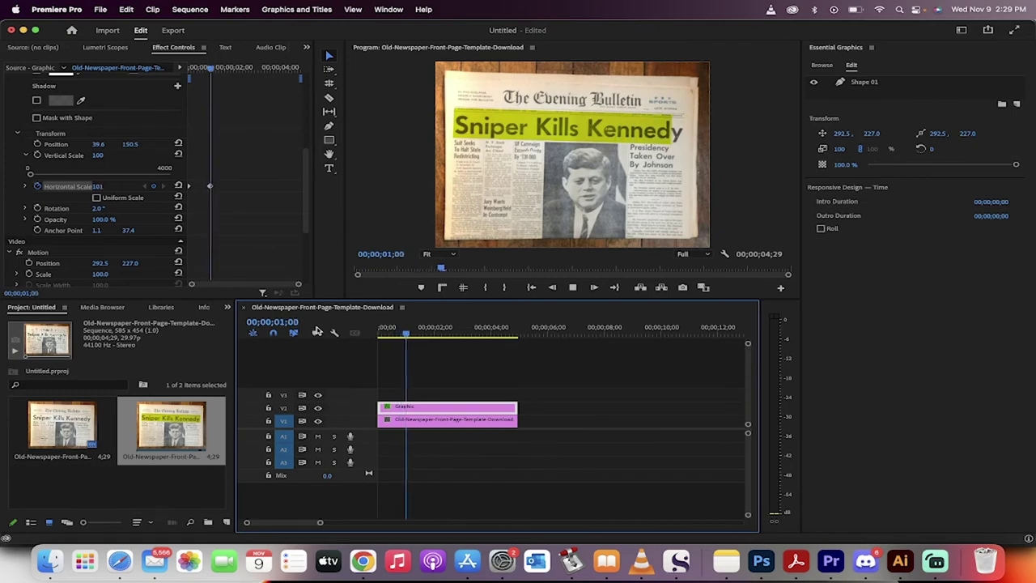
key(space)
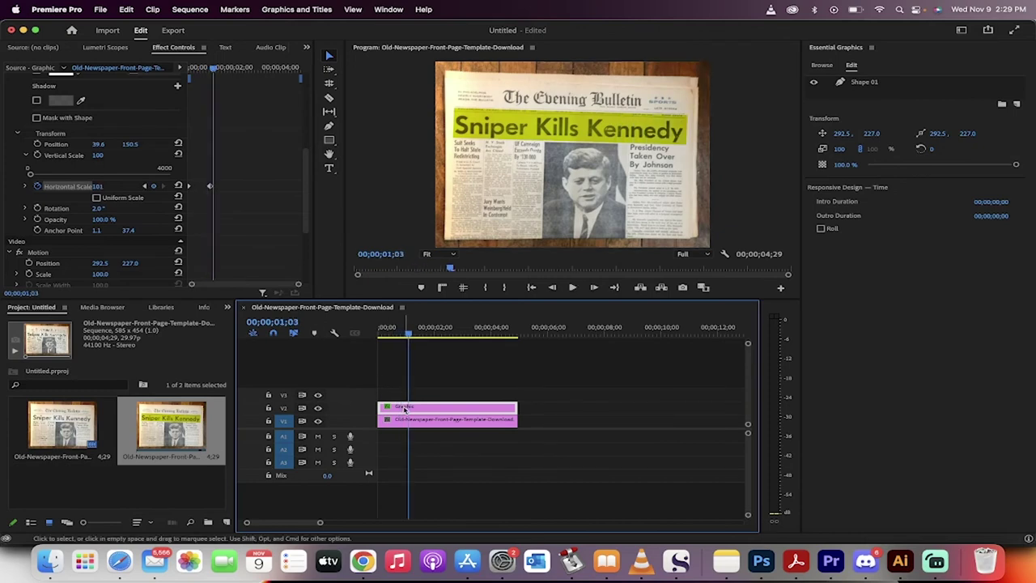
Step: Search effects for 'rough' and apply Roughen Edges to the Graphic clip
click(144, 312)
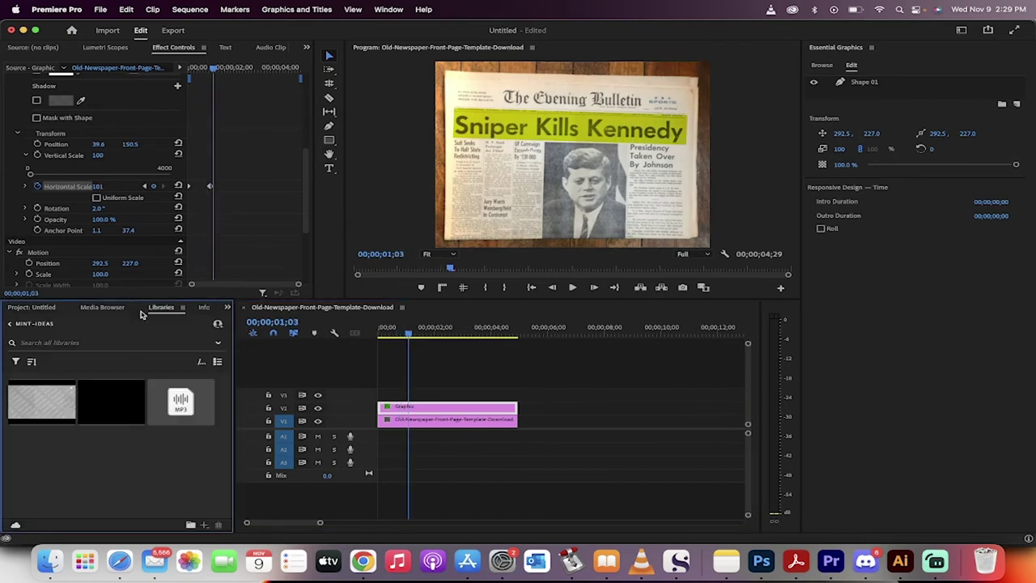
key(shift+7)
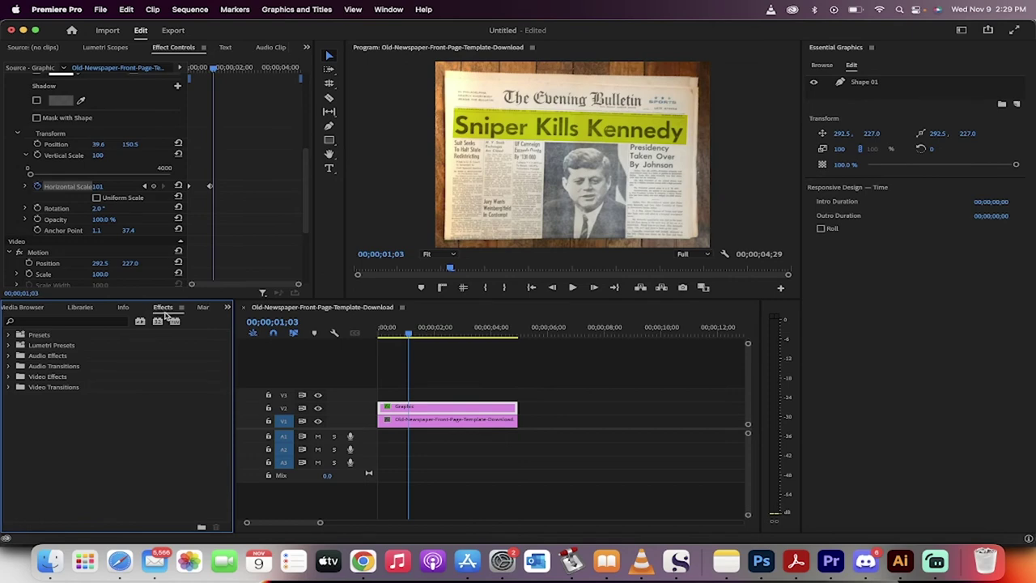
click(55, 324)
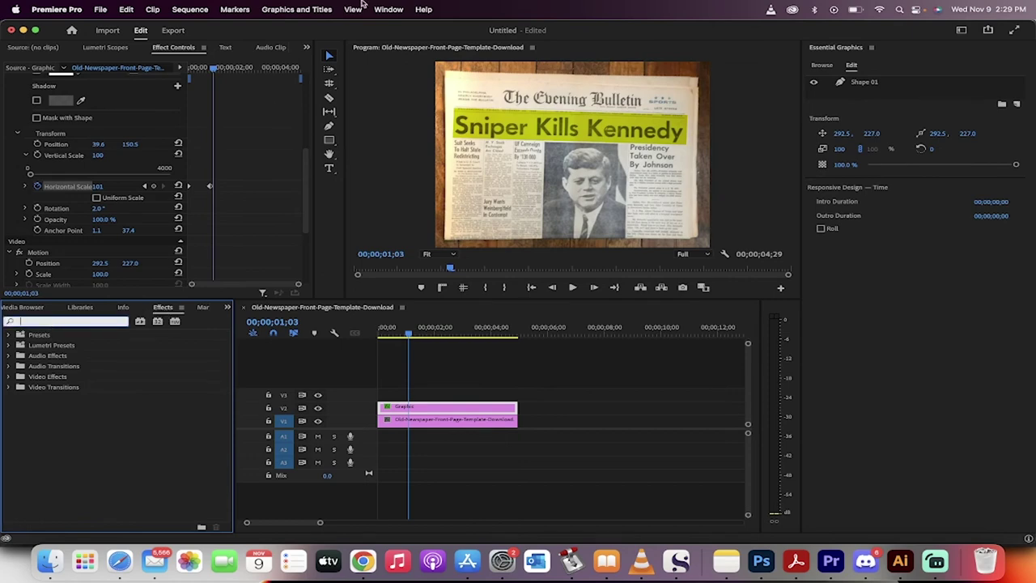
click(388, 8)
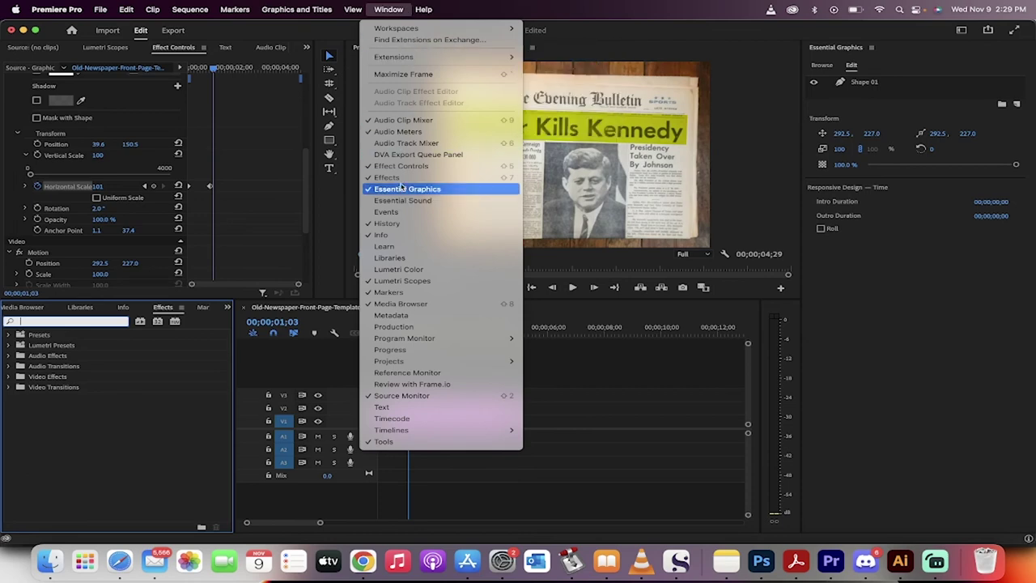
click(60, 322)
text(roughen)
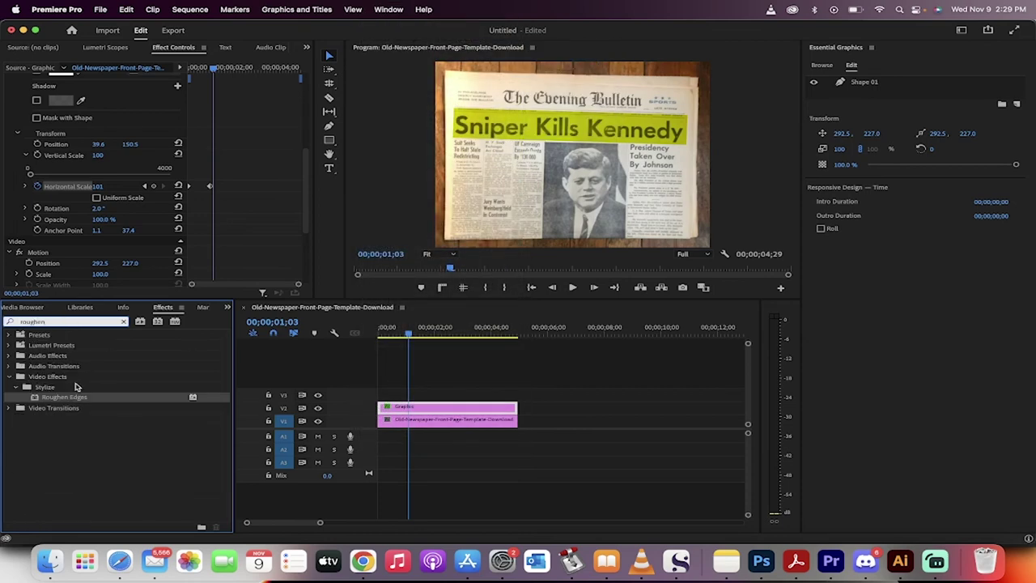
drag(69, 397, 433, 409)
Step: Set the Roughen Edges turbulence offset to 23, 24
click(54, 118)
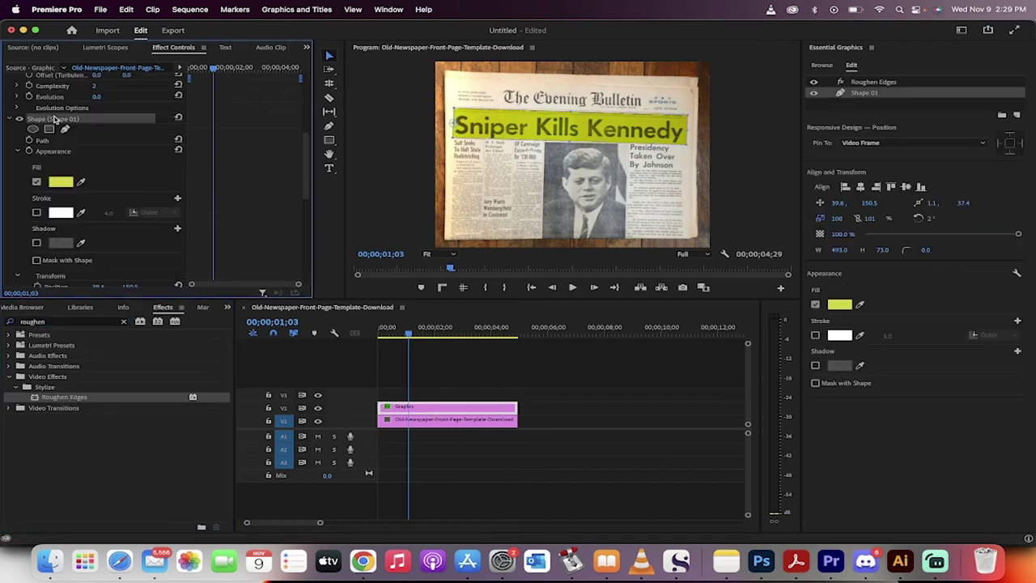
scroll(58, 114, up, 5)
scroll(59, 114, down, 5)
scroll(64, 110, up, 5)
scroll(65, 110, up, 1)
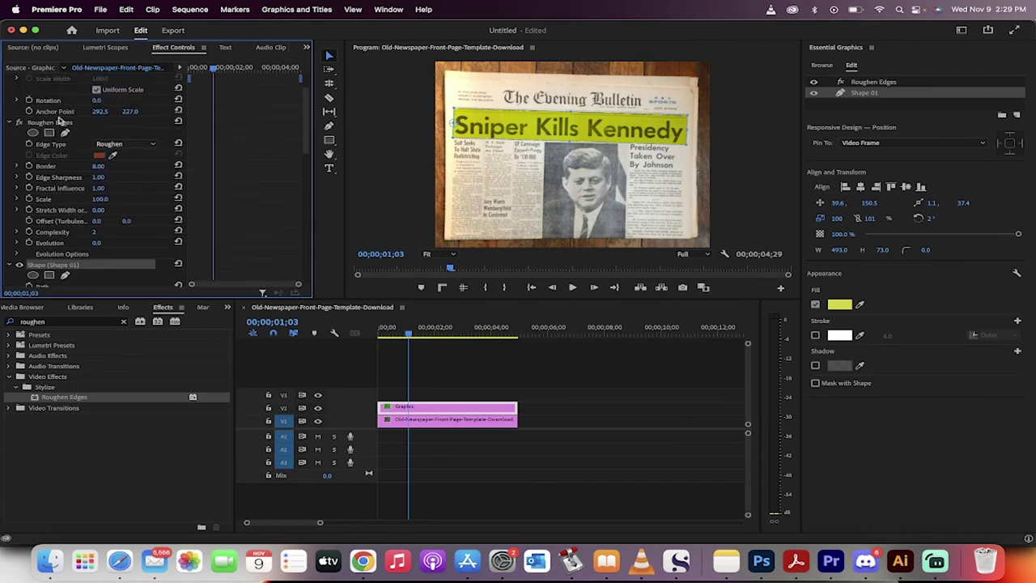
click(60, 122)
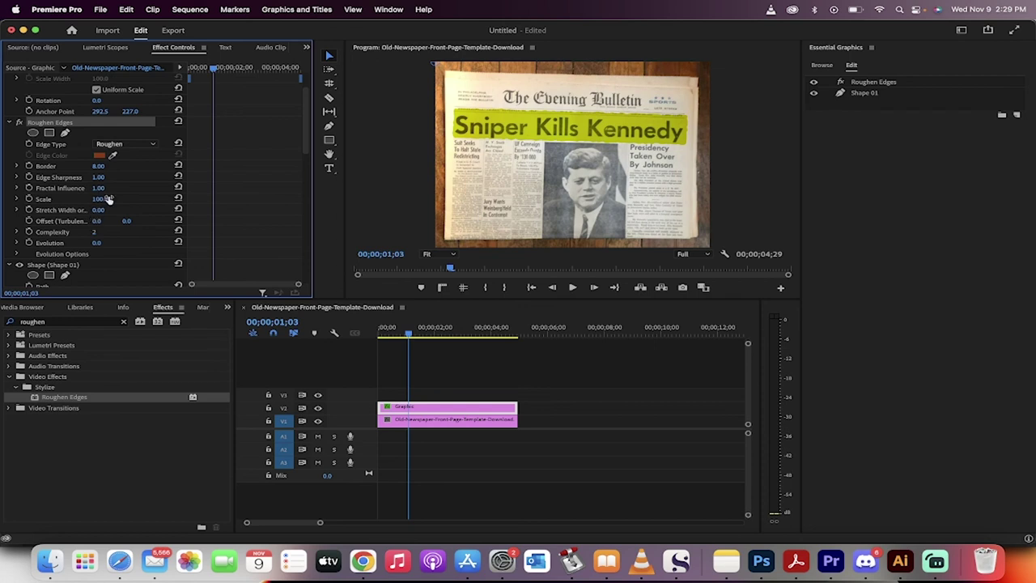
drag(96, 220, 100, 227)
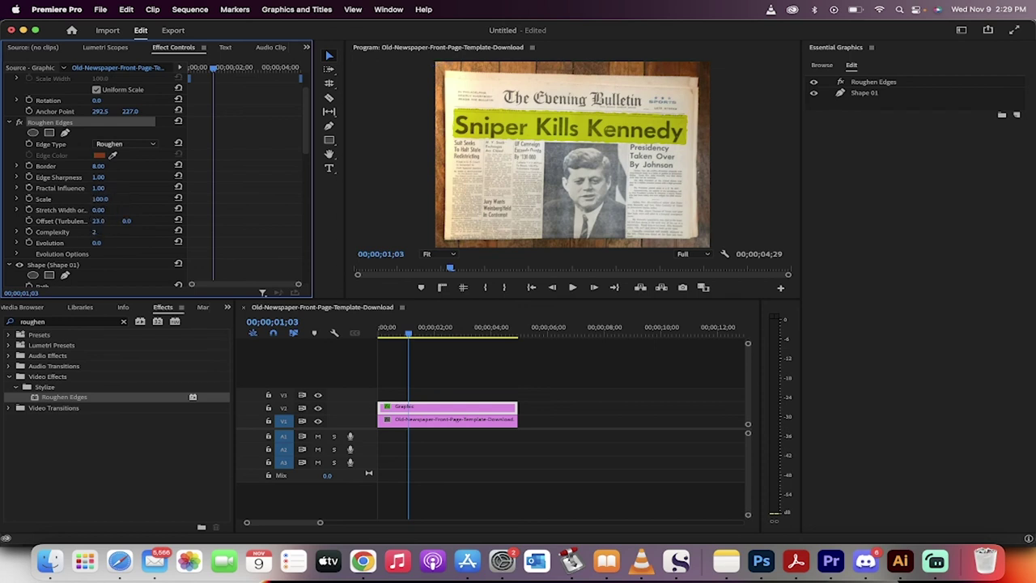